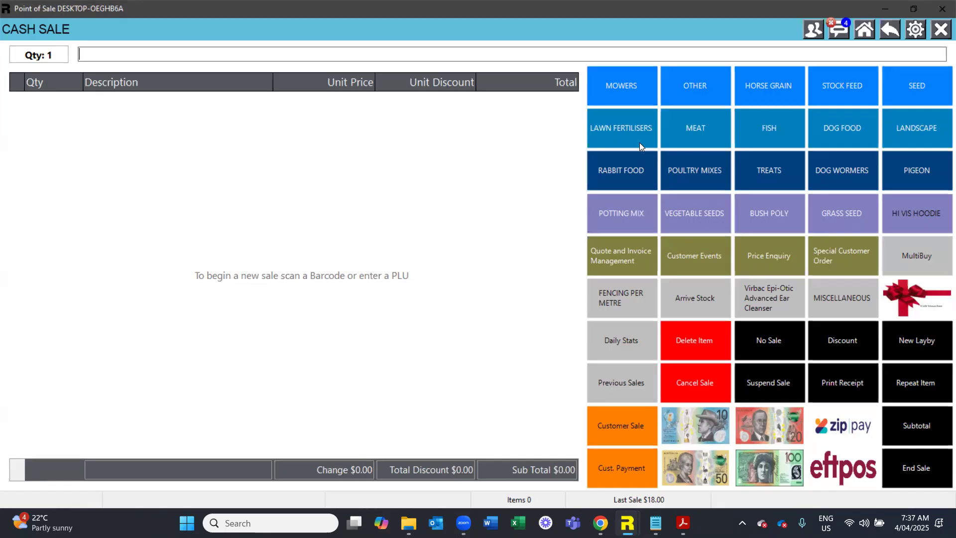
Add one Urea 2kg and one Multigro 10kg to the sale and assign it to the Tower Systems customer account.
left_click(631, 133)
left_click(630, 82)
left_click(625, 170)
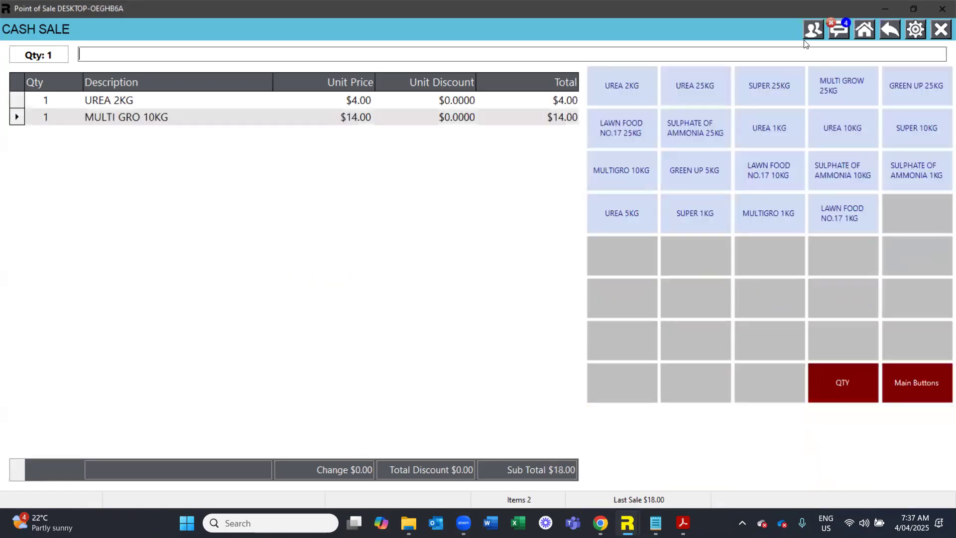
left_click(638, 429)
key("Return")
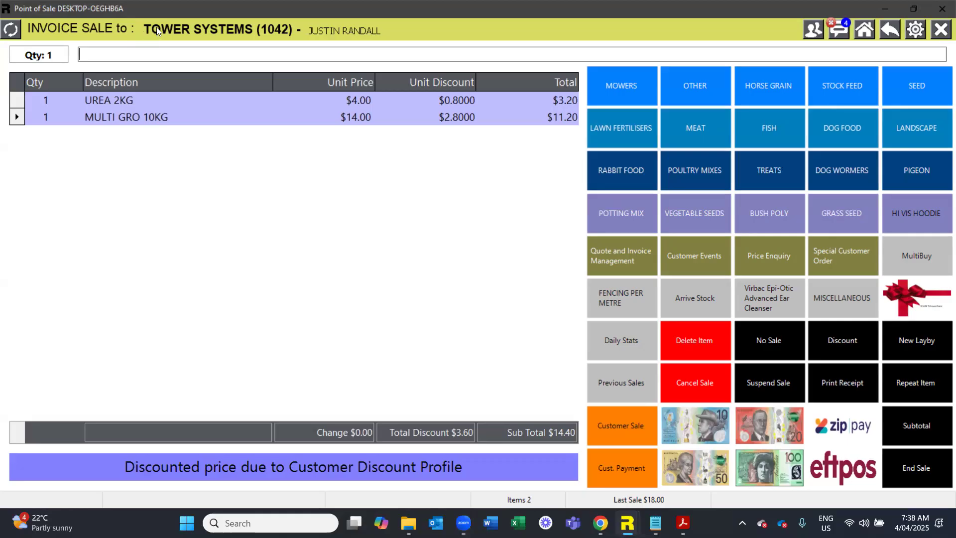
Switch the Tower Systems sale to a cash sale and back to an invoice sale, and cancel it.
left_click(12, 29)
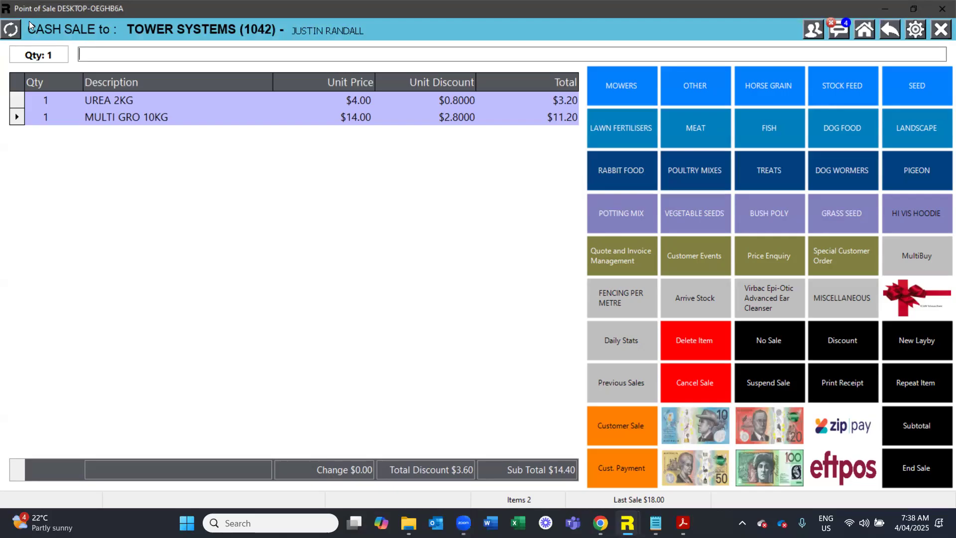
left_click(11, 30)
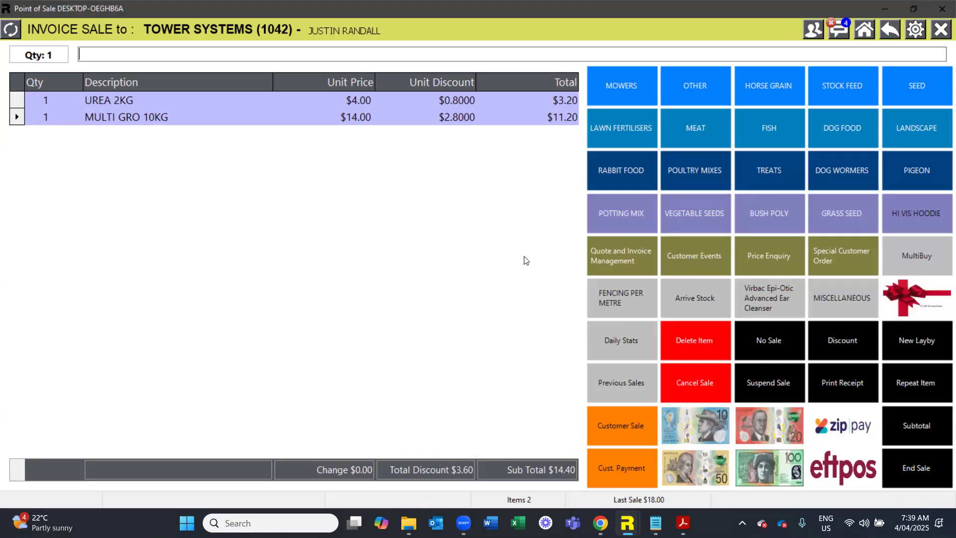
left_click(687, 376)
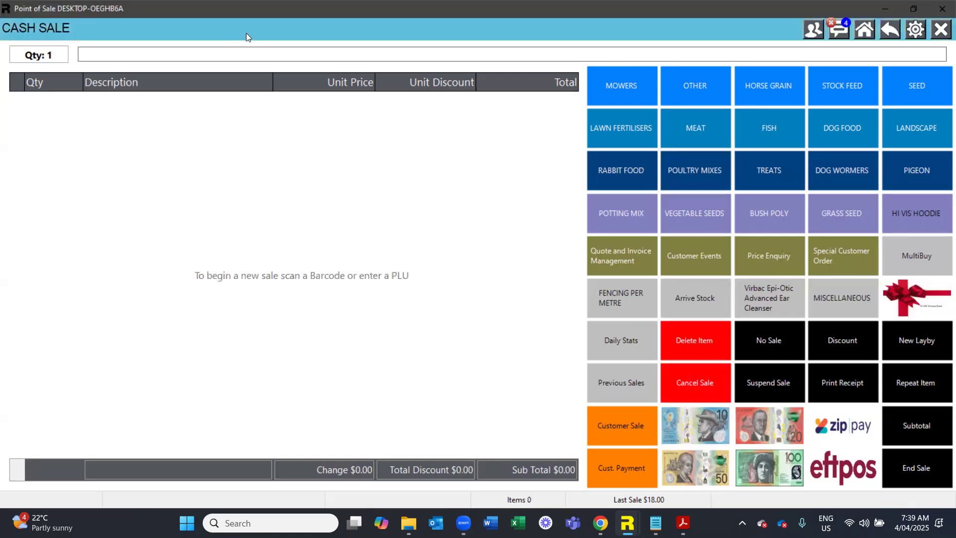
Leave the Point of Sale and view the customer list filters in Marketing Tools, closing the screen when done.
key("Escape")
left_click(328, 20)
left_click(349, 35)
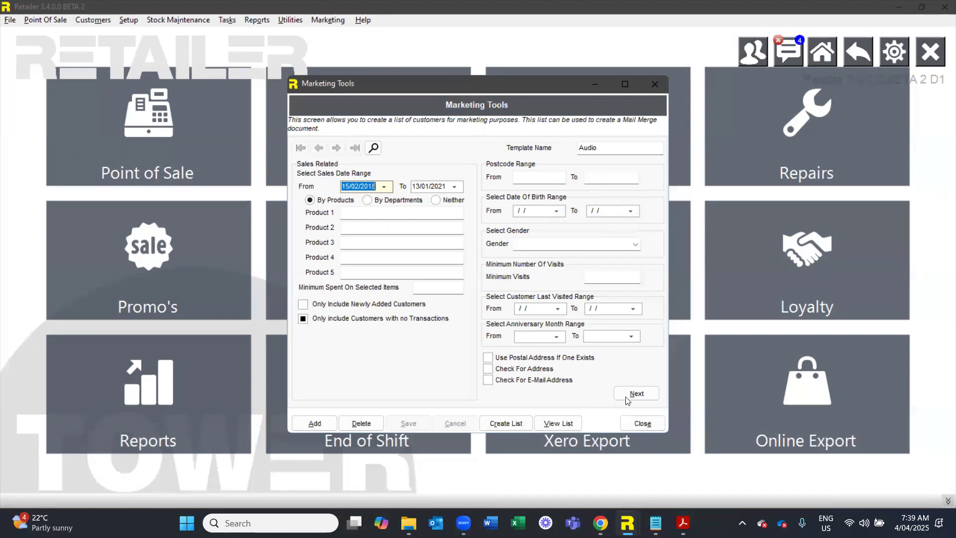
left_click(641, 424)
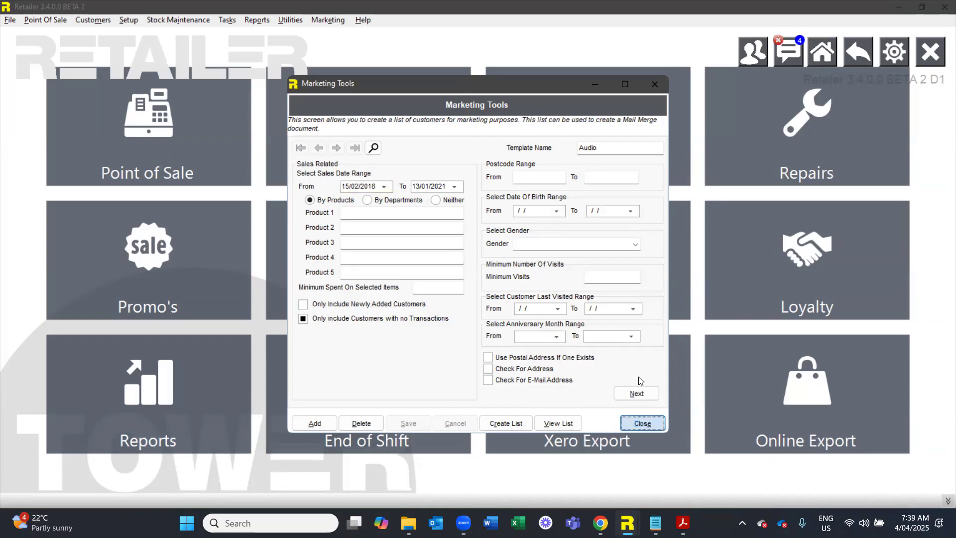
Open Quote and Invoice Management from the main screen to view a Tower Systems quote.
left_click(199, 18)
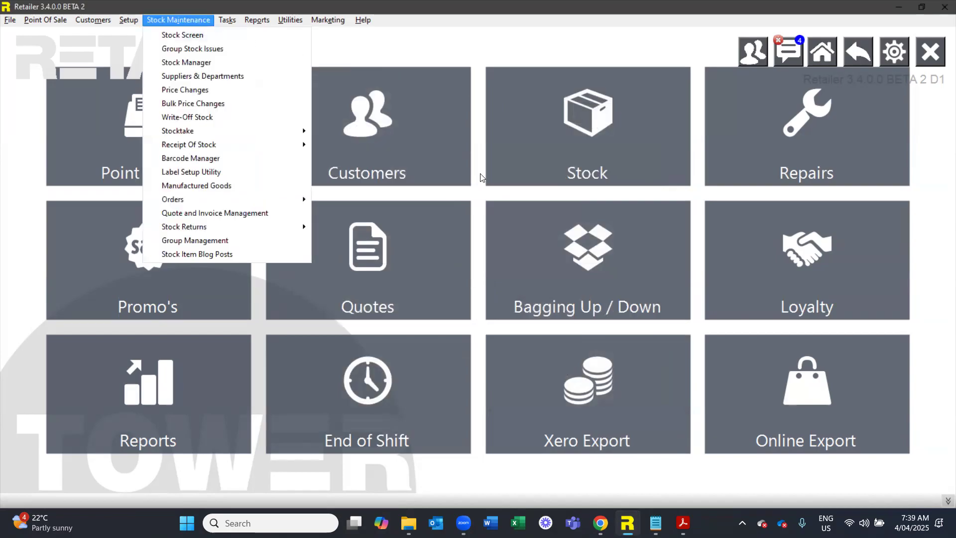
left_click(445, 230)
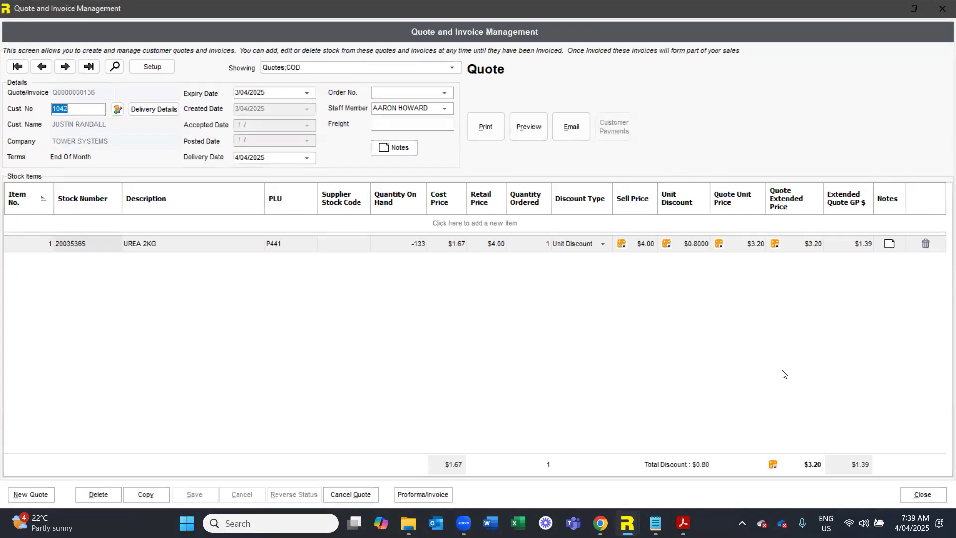
Switch to Adobe Acrobat and review the sample Rural Quote and Rural Picking Slip PDFs.
left_click(683, 523)
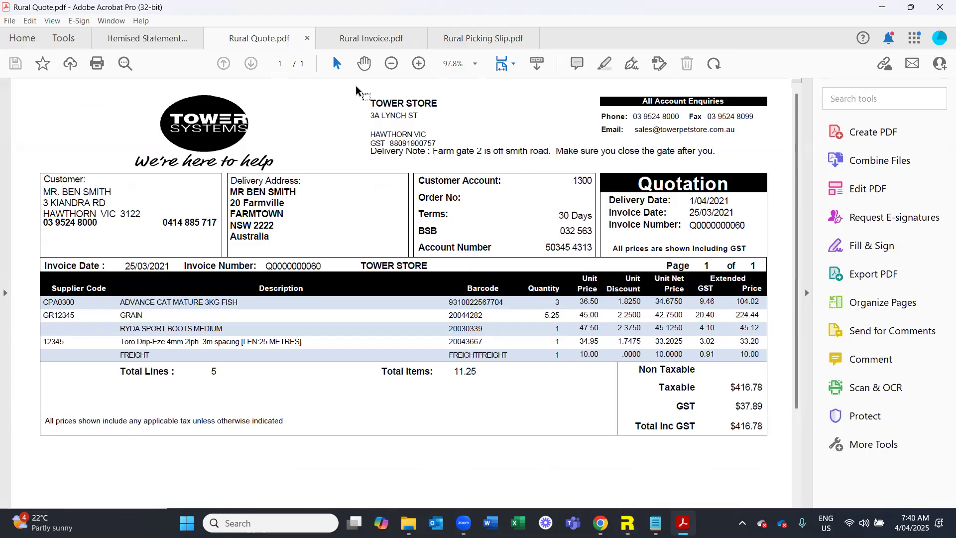
left_click(463, 39)
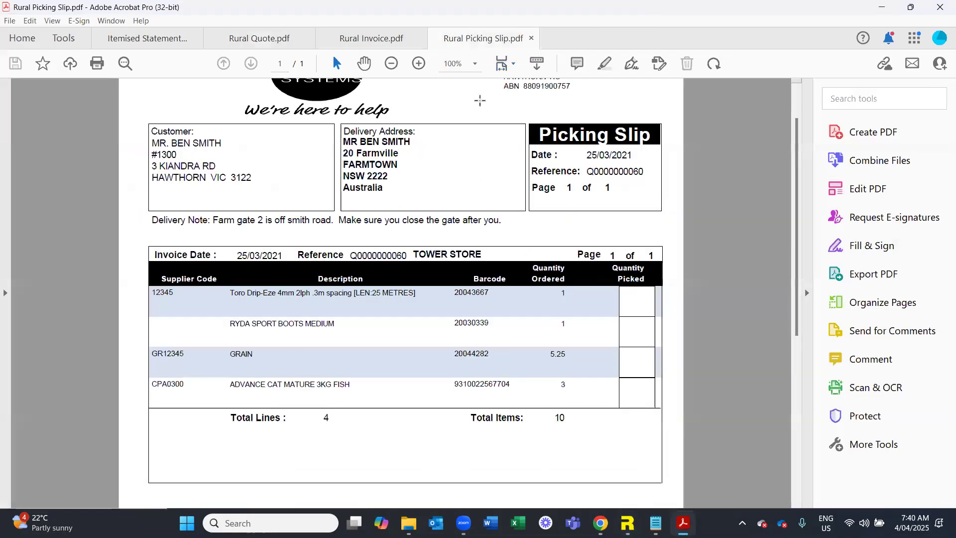
scroll(481, 201, "up", 1)
scroll(477, 200, "up", 1)
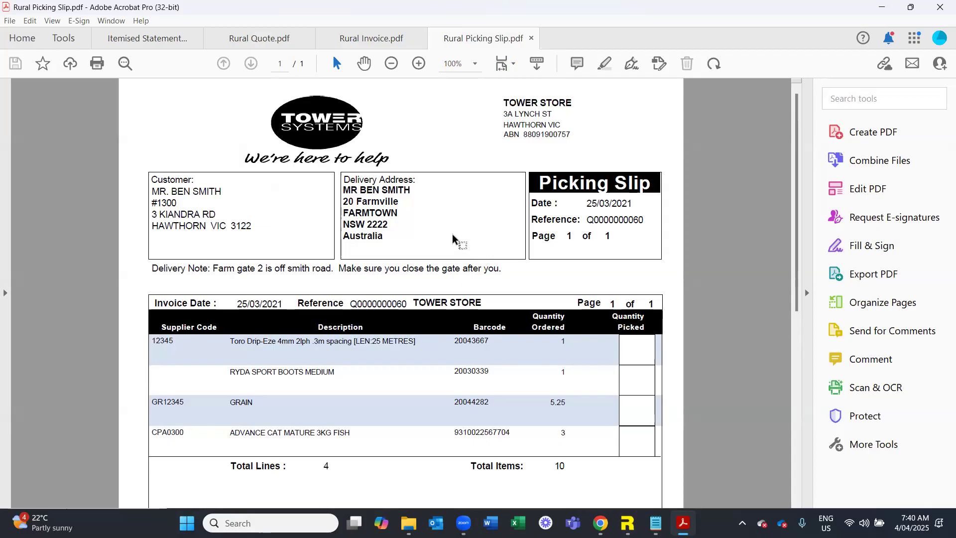
left_click(372, 38)
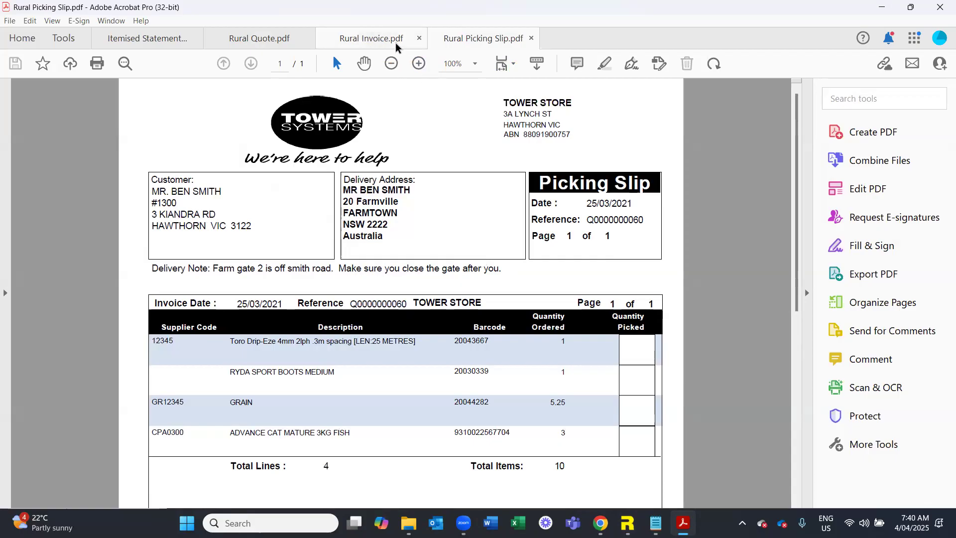
left_click(259, 38)
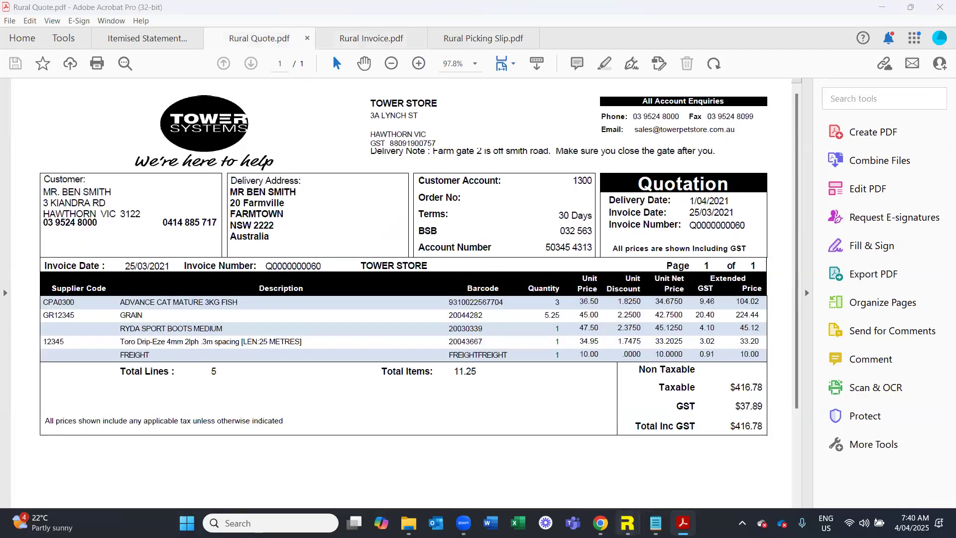
Switch back to Retailer and close the Quote and Invoice Management screen.
mouse_move(628, 523)
left_click(674, 419)
left_click(924, 501)
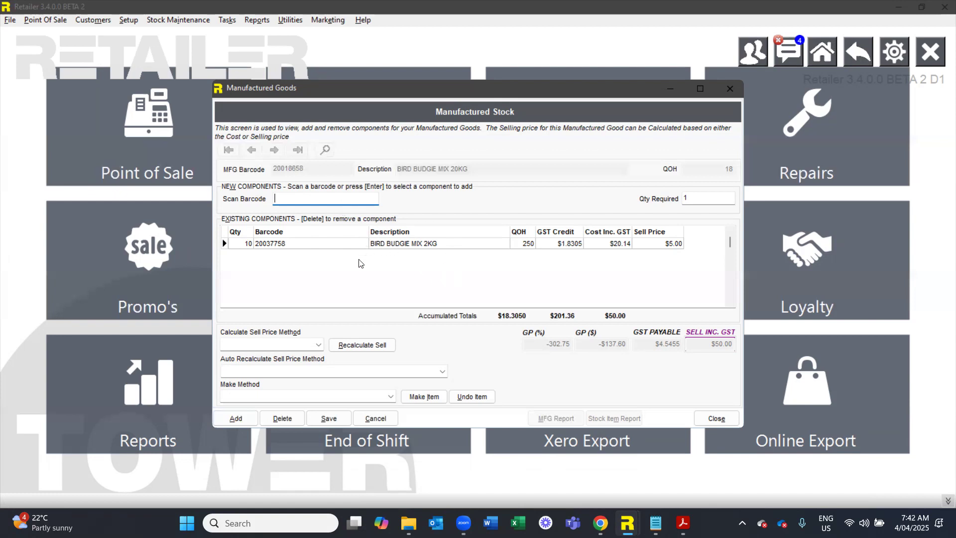
Cancel editing of the manufactured item Bird Budgie Mix 20kg and close the Manufactured Goods screen.
left_click(717, 418)
left_click(375, 418)
left_click(717, 418)
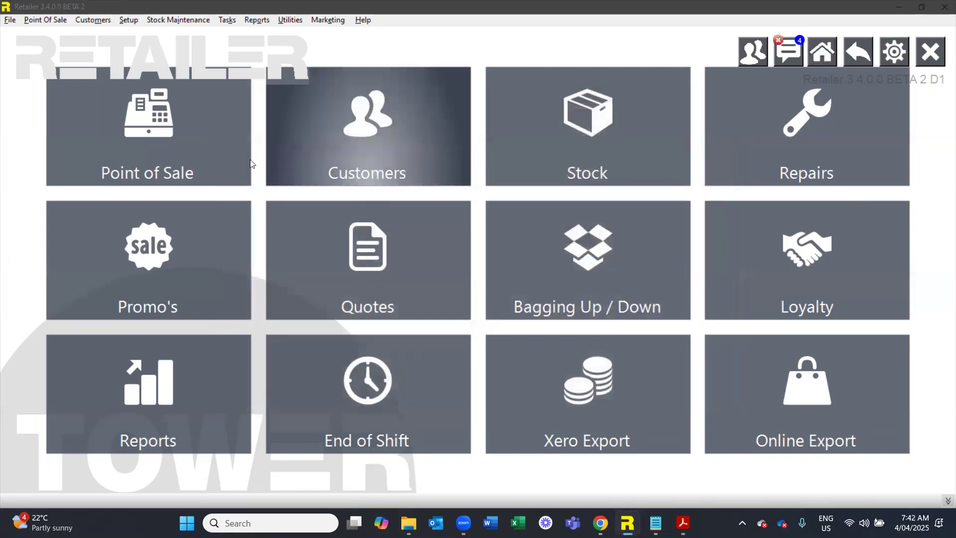
Start a customer invoice sale in Point of Sale with two Advance Cat Adult Chicken 3kg, and cancel the sale.
left_click(221, 148)
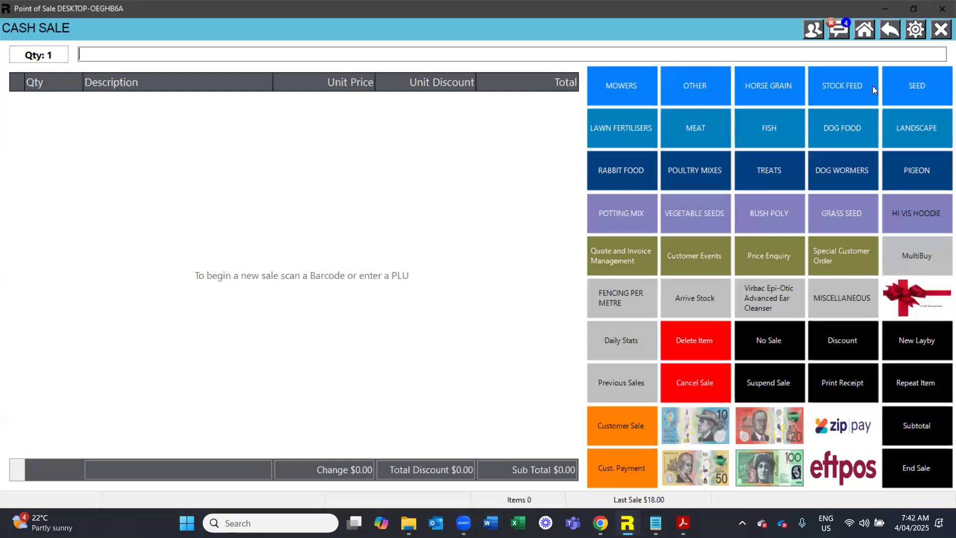
left_click(632, 423)
key("Up")
left_click(633, 423)
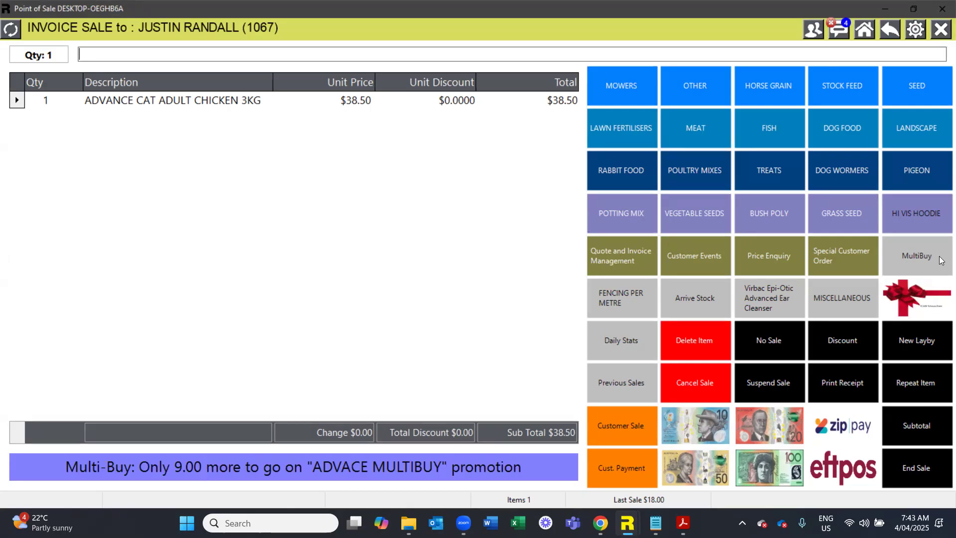
key("Return")
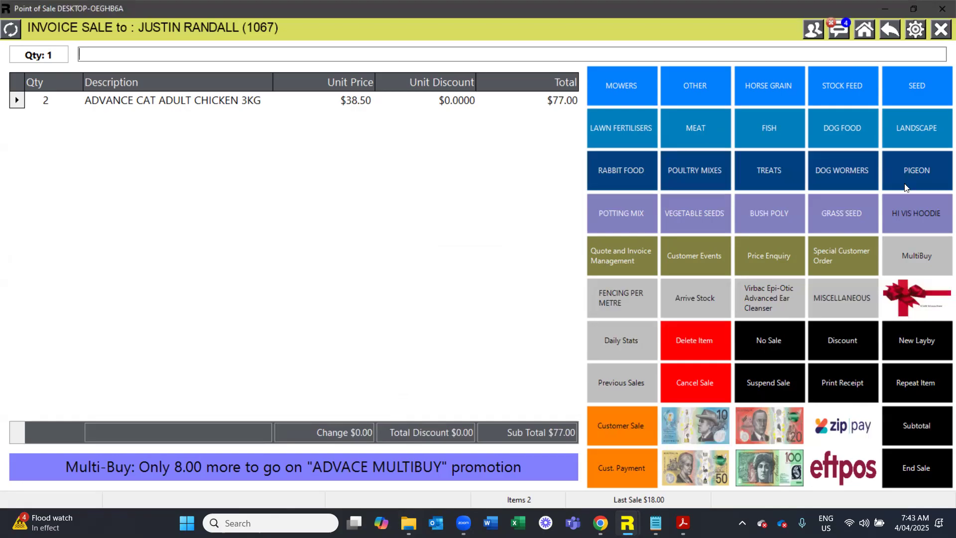
left_click(693, 383)
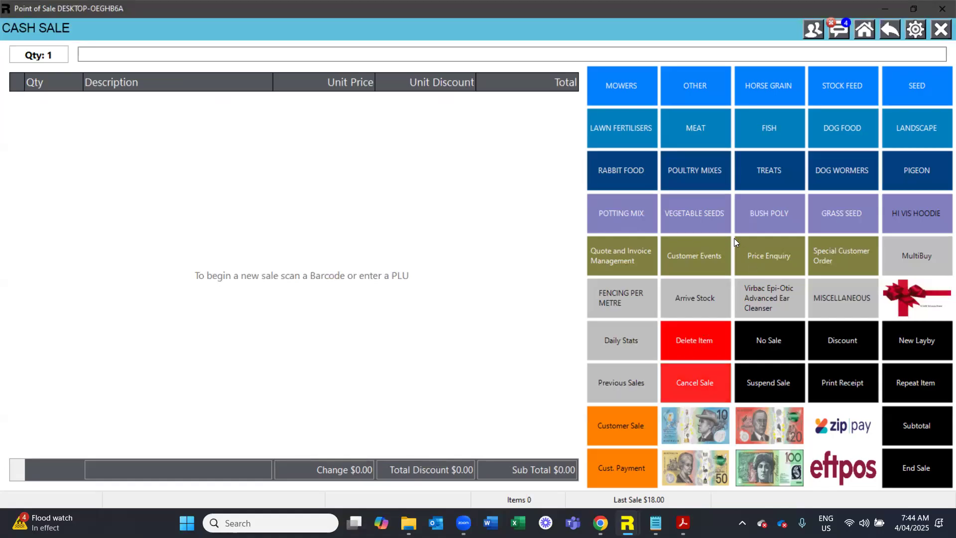
View the Rural POS layout settings in Point of Sale and close them without editing.
left_click(916, 30)
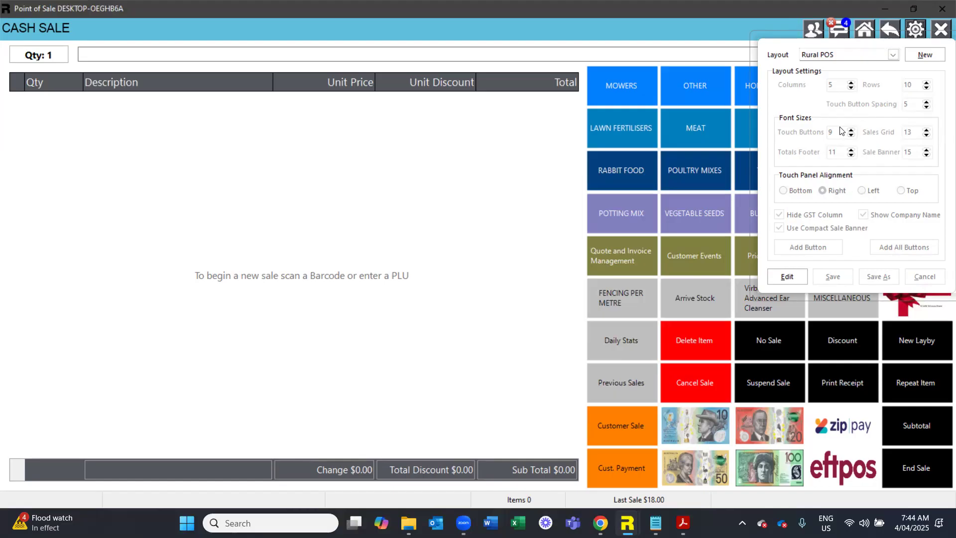
left_click(533, 217)
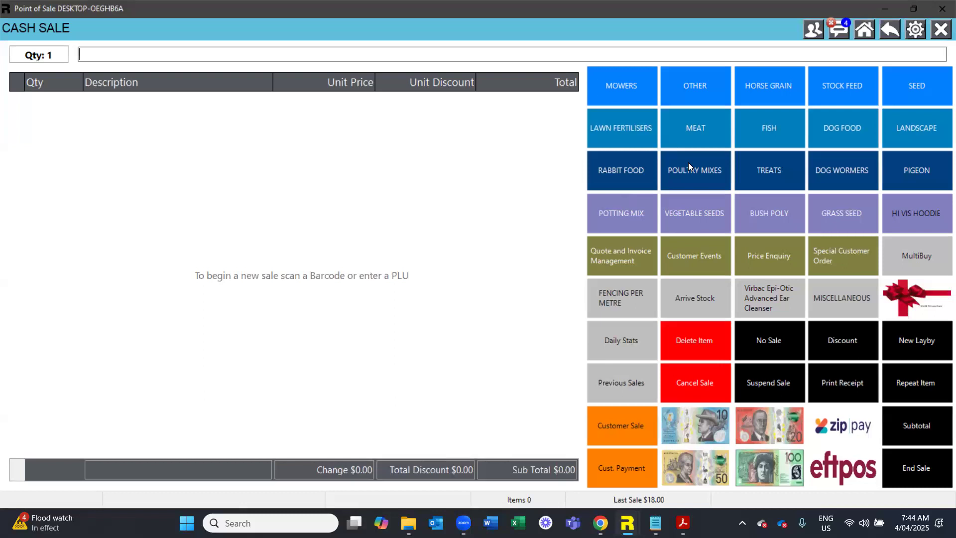
Add one Urea 2kg from the lawn fertilisers to a cash sale and finalise the sale, confirming the staff member.
left_click(632, 133)
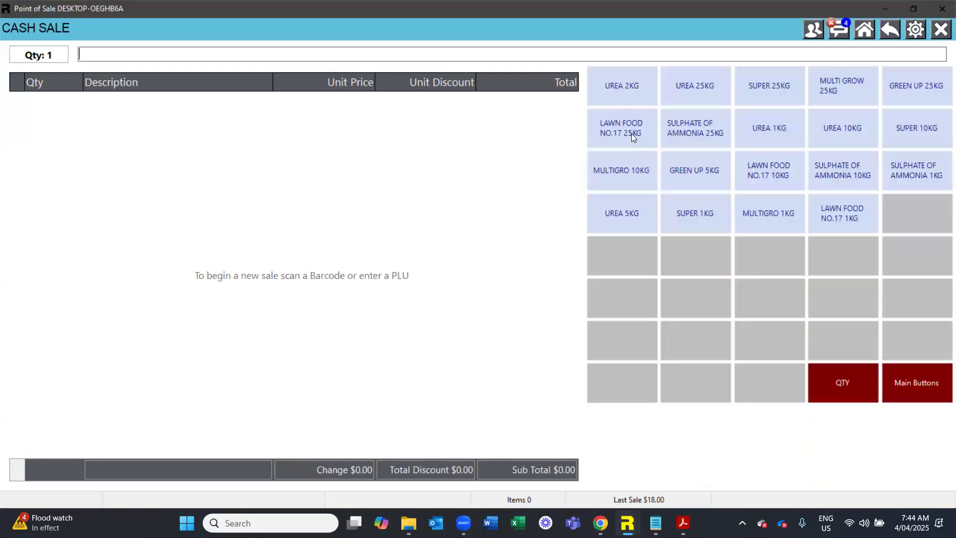
left_click(635, 90)
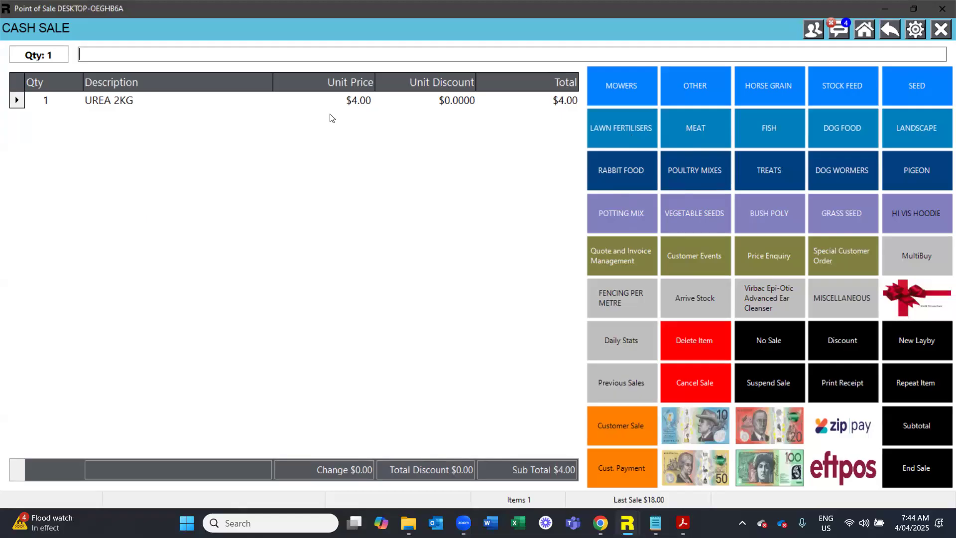
left_click(909, 471)
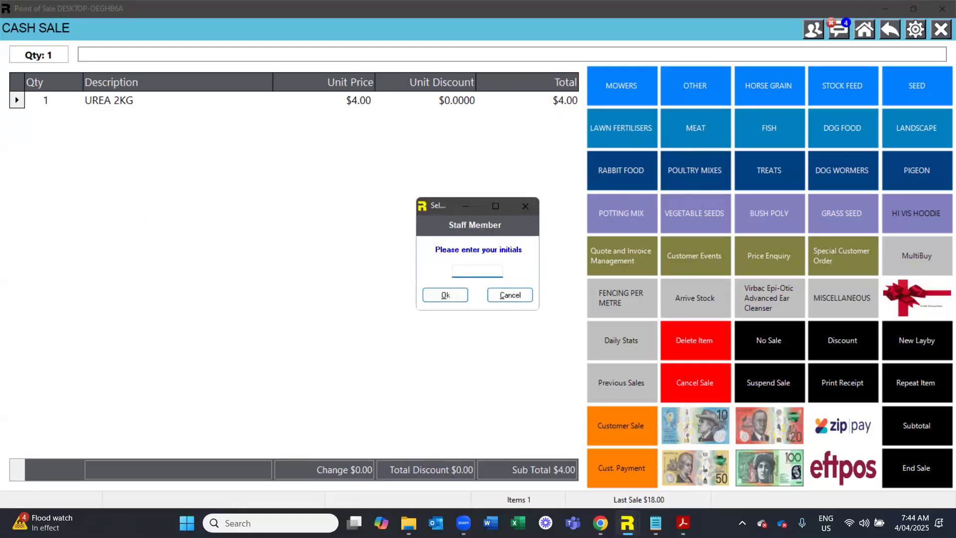
key("Return")
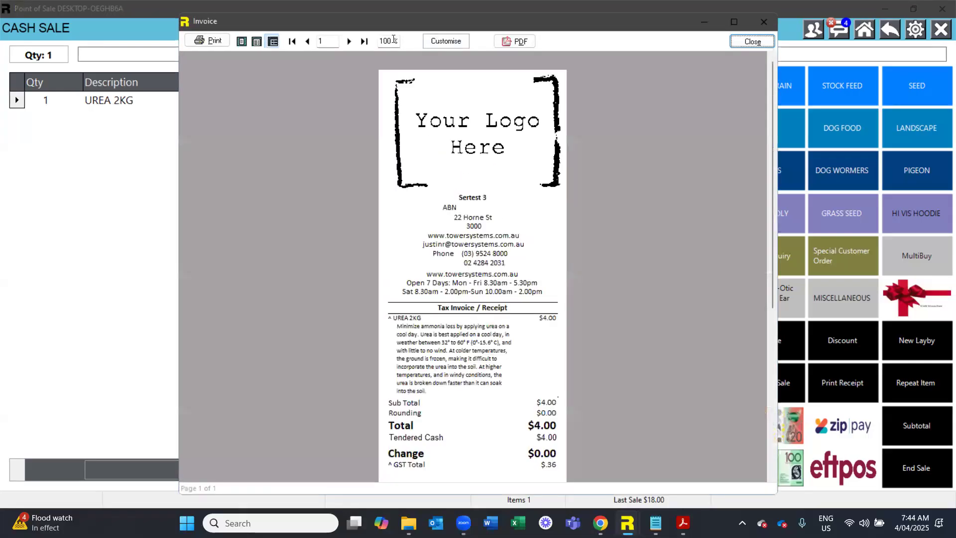
Enlarge the receipt preview to 150%, examine the application notes under Urea 2kg, and close the preview.
left_click(393, 39)
type("150")
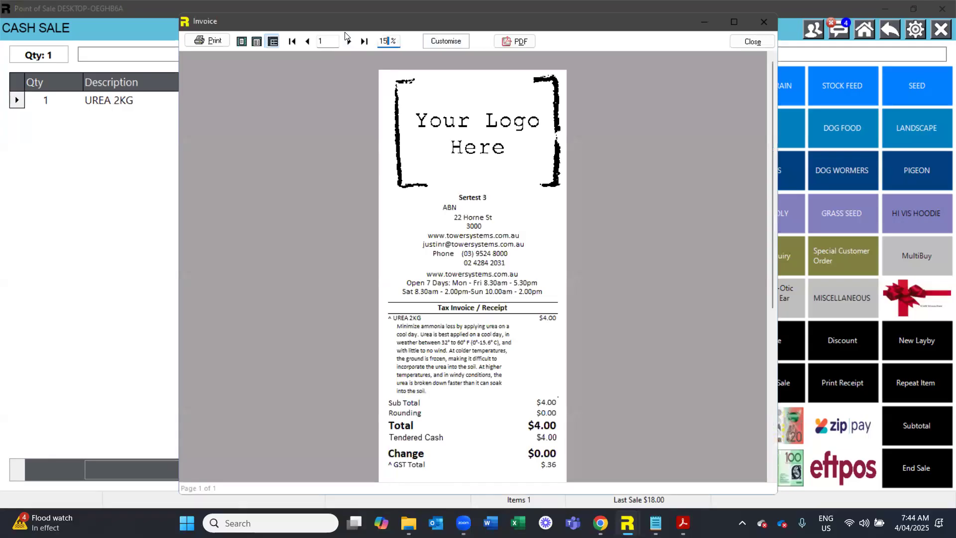
key("Return")
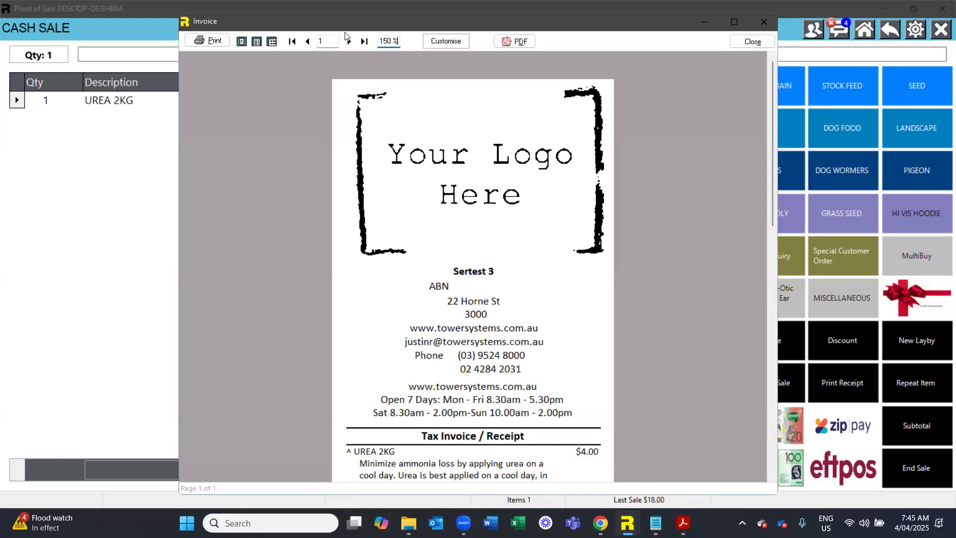
left_click_drag(772, 114, 770, 189)
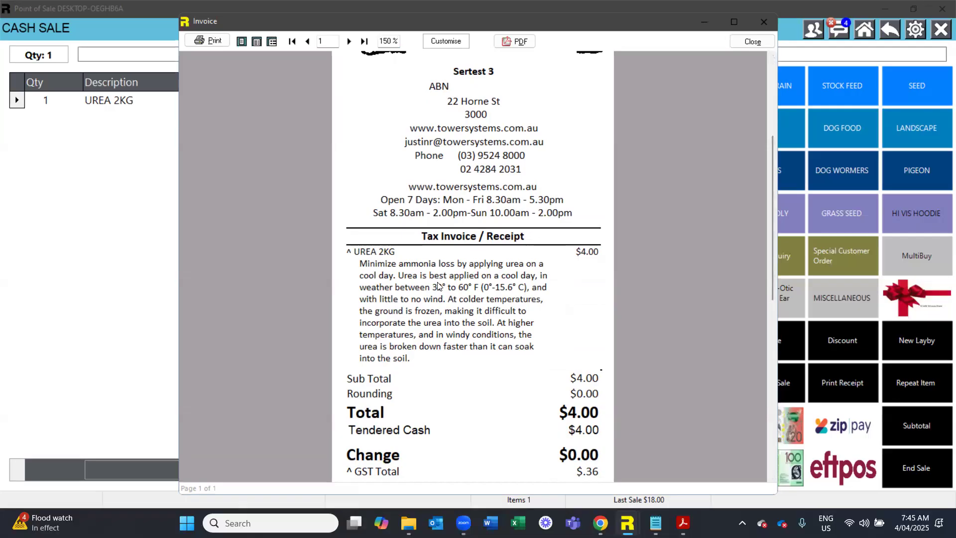
left_click(752, 42)
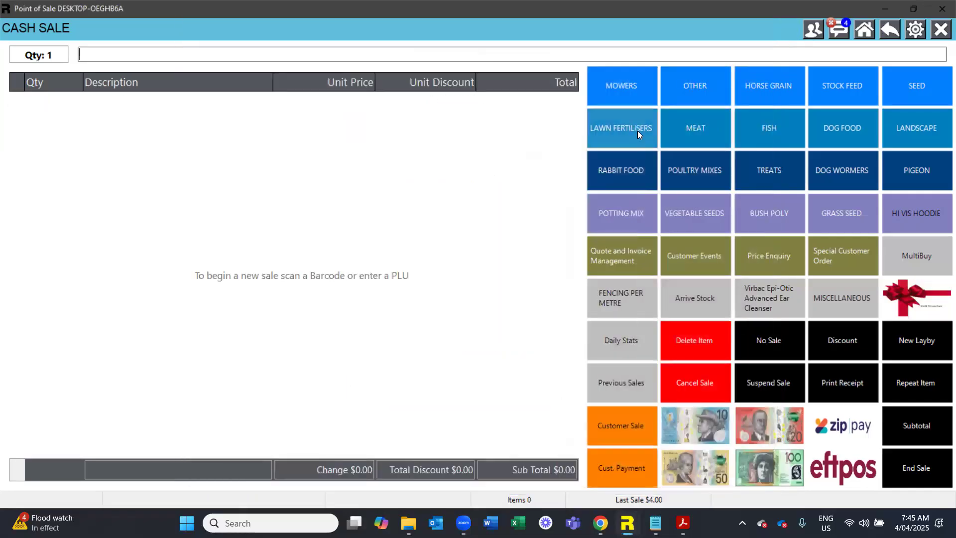
View the extended description and datasheets in the Urea 2kg stock record's Extra Details, and close the record.
key("F2")
left_click(572, 88)
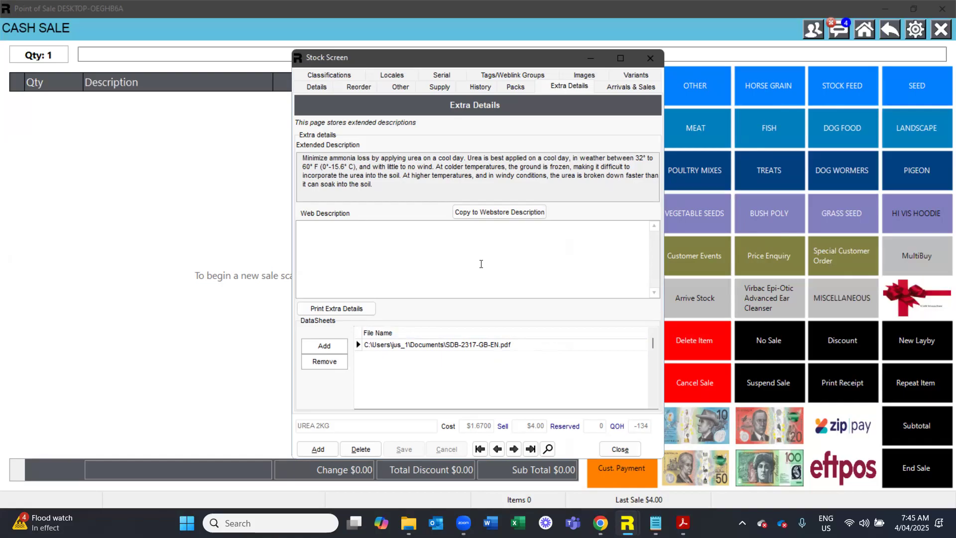
left_click(616, 449)
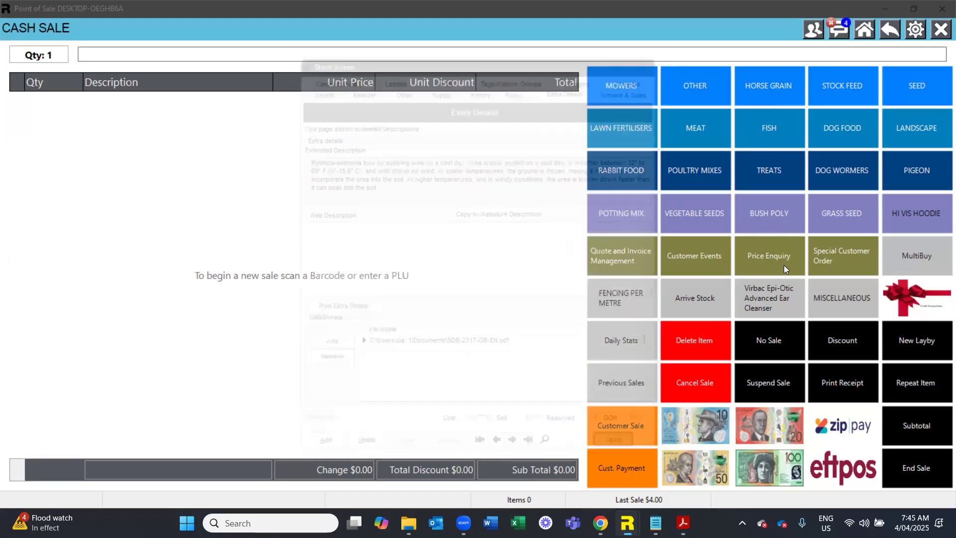
Add the Virbac Epi-Otic Advanced Ear Cleanser to the sale and cancel the sale.
left_click(768, 304)
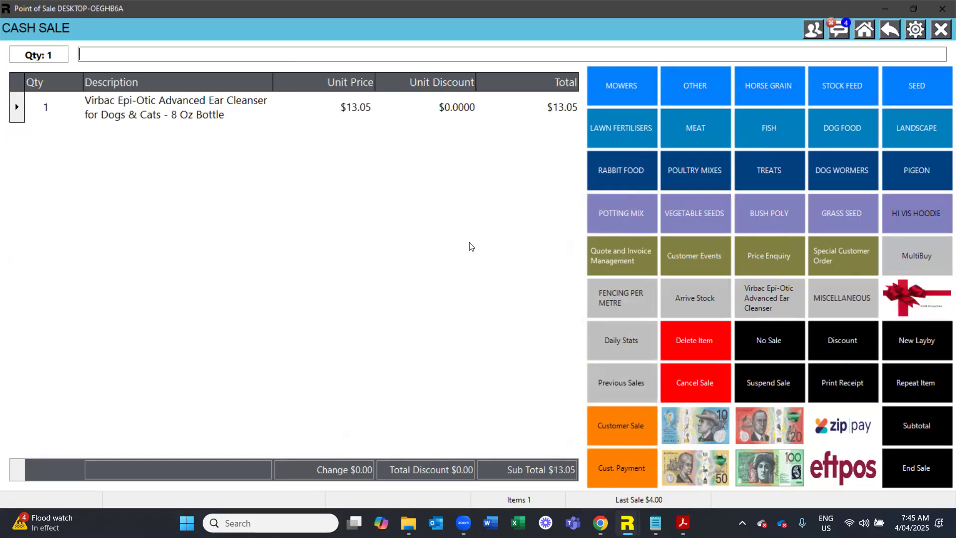
left_click(692, 374)
Exit the Point of Sale and open the Stock section of the main screen.
left_click(941, 29)
left_click(451, 280)
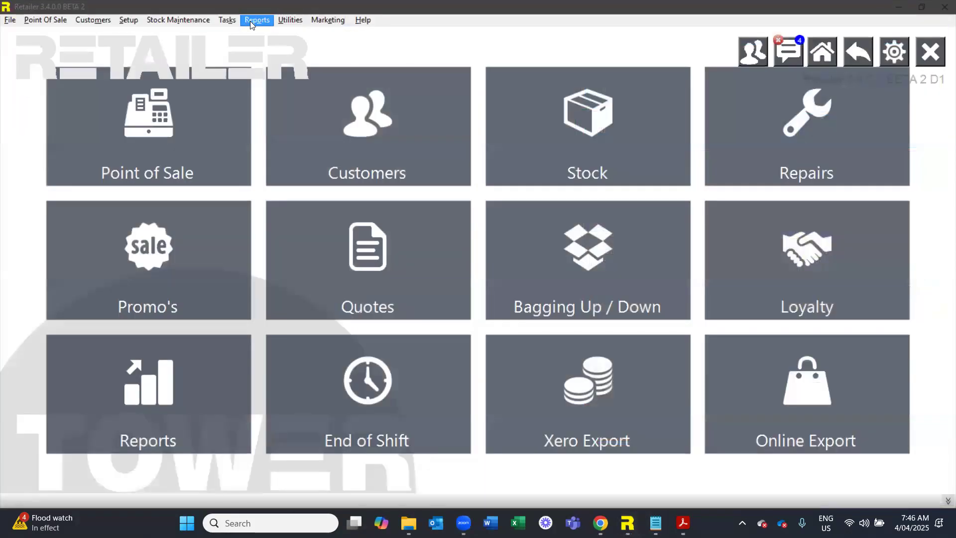
left_click(543, 157)
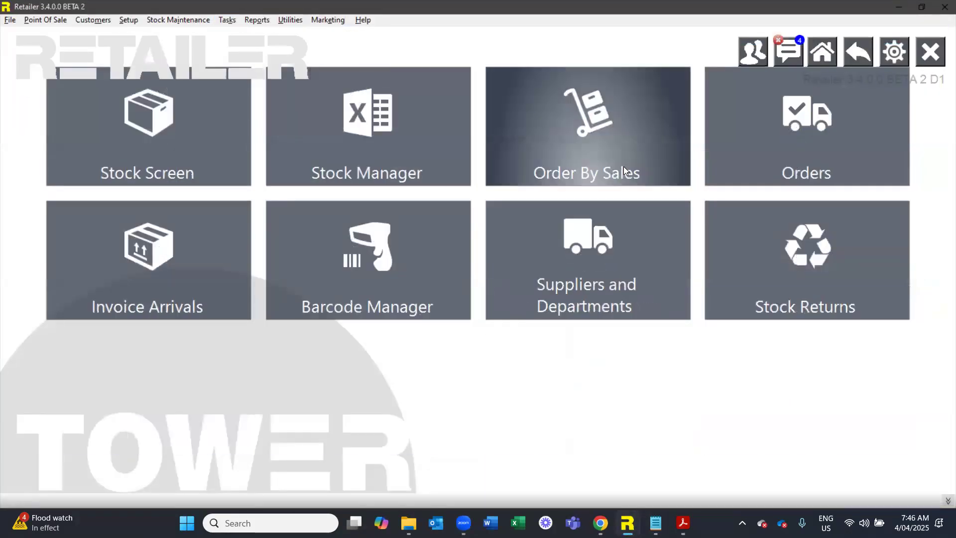
Analyze the supplier invoice GIFT - 00094120 2 1.pdf with the AI Import of Invoice Arrivals, and close the arrivals window.
left_click(209, 274)
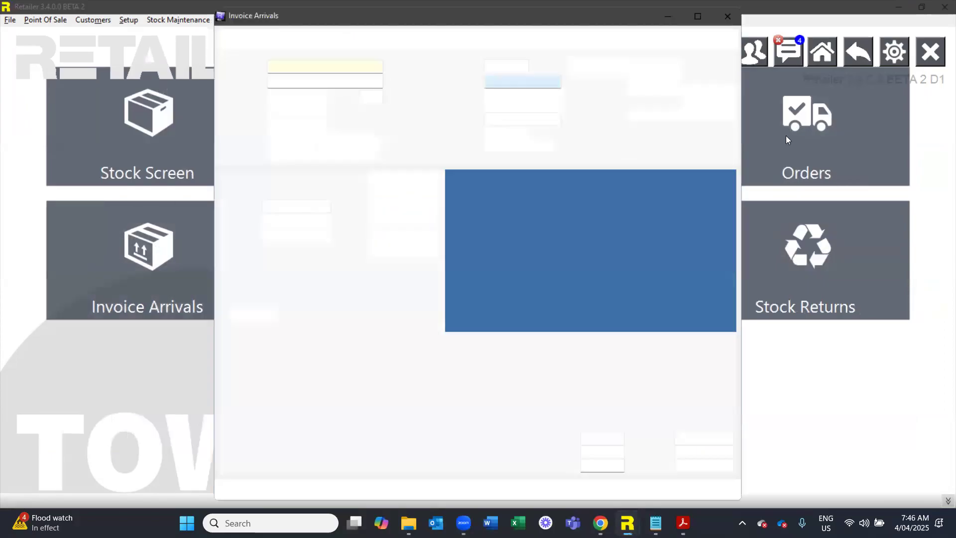
left_click(697, 115)
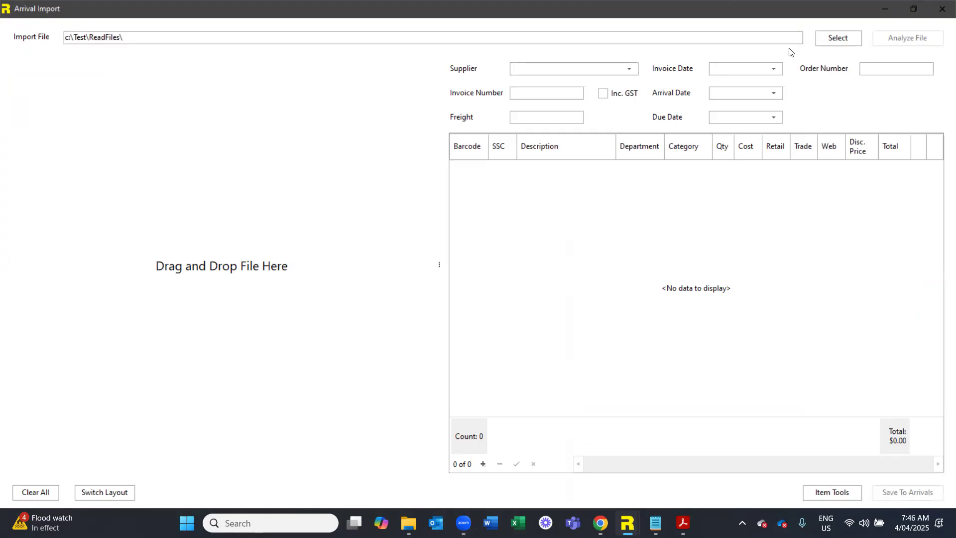
left_click(829, 41)
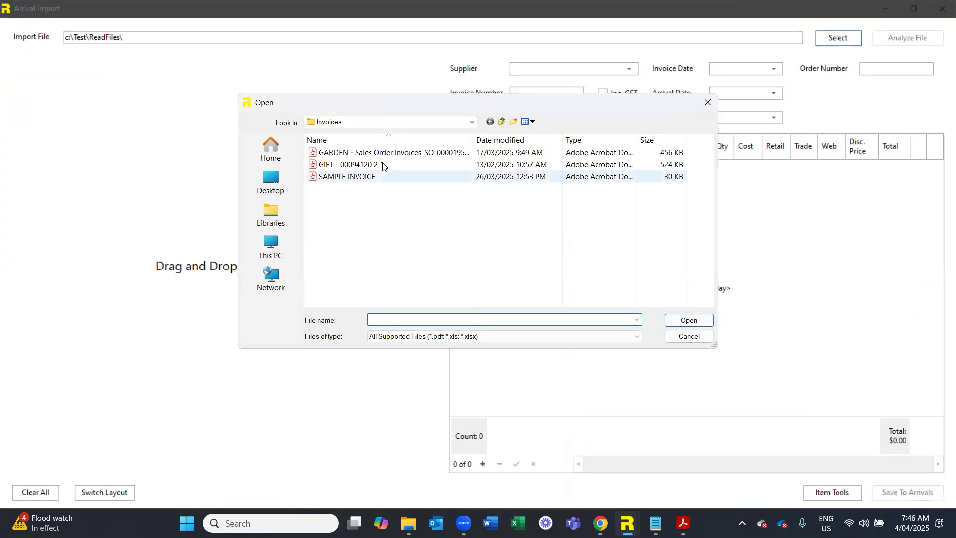
double_click(357, 166)
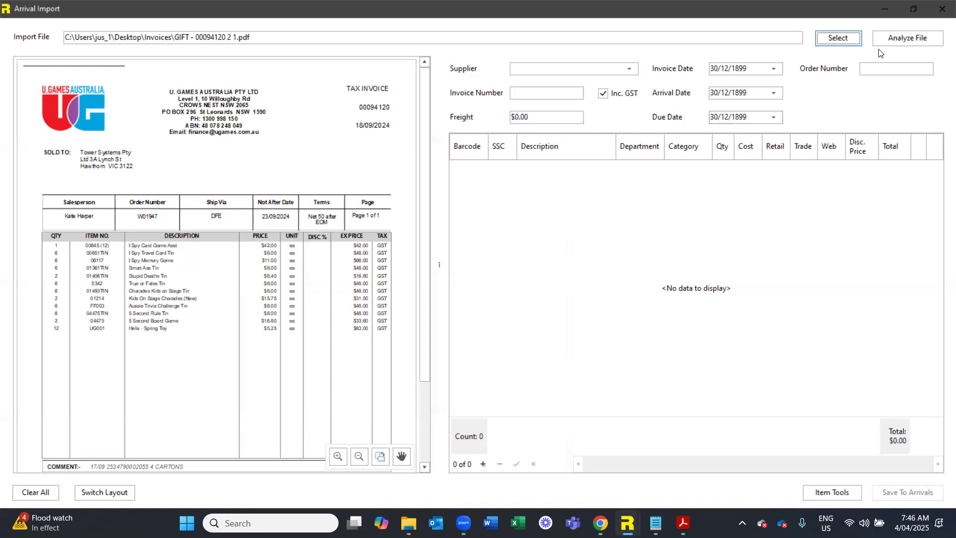
left_click(908, 42)
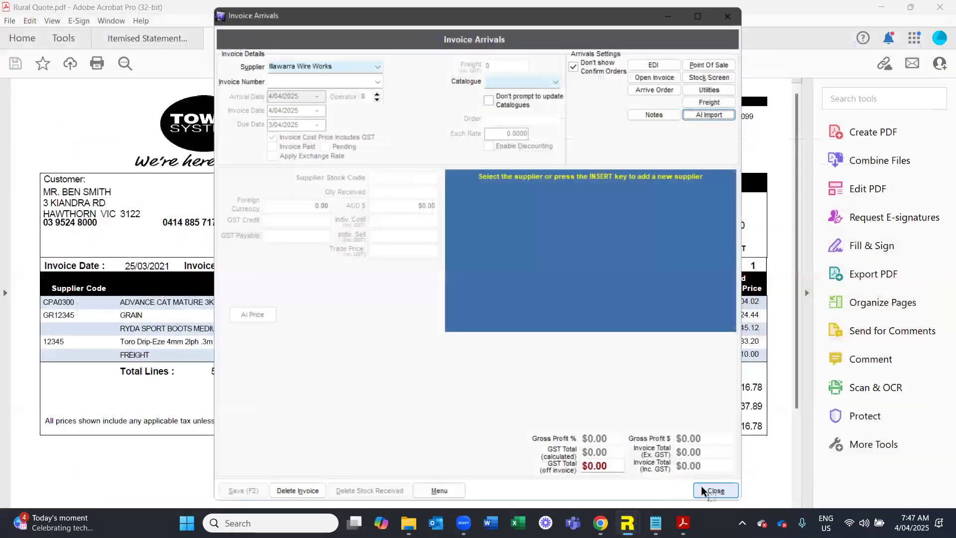
left_click(703, 487)
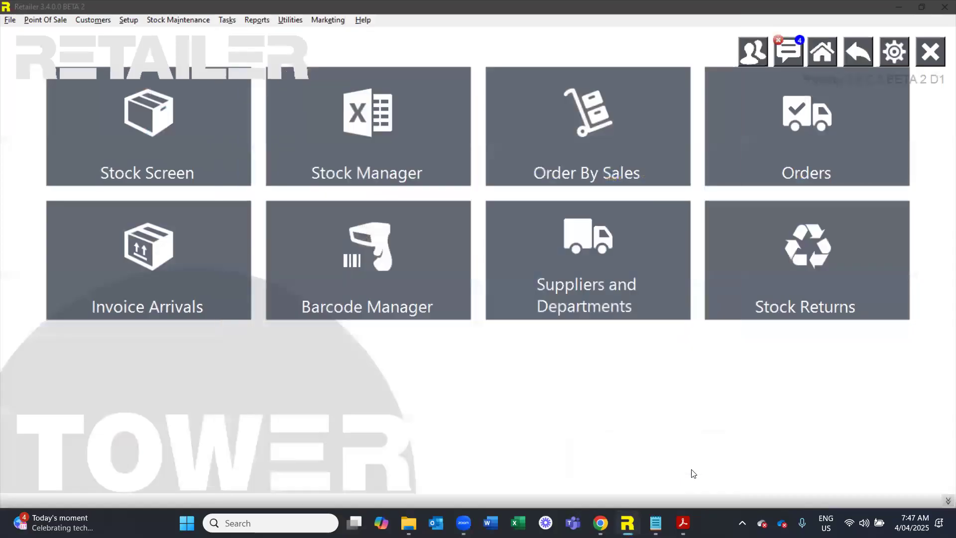